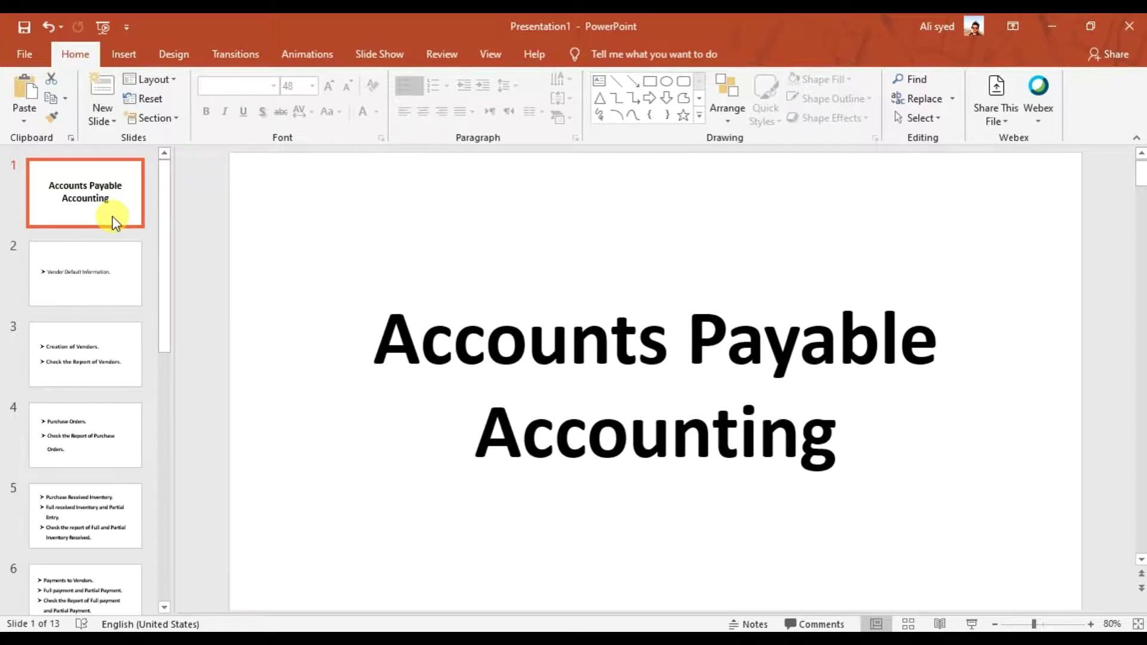
- Show slide 2, Vendor Default Information, then switch to Sage 50 Accounting
click(113, 280)
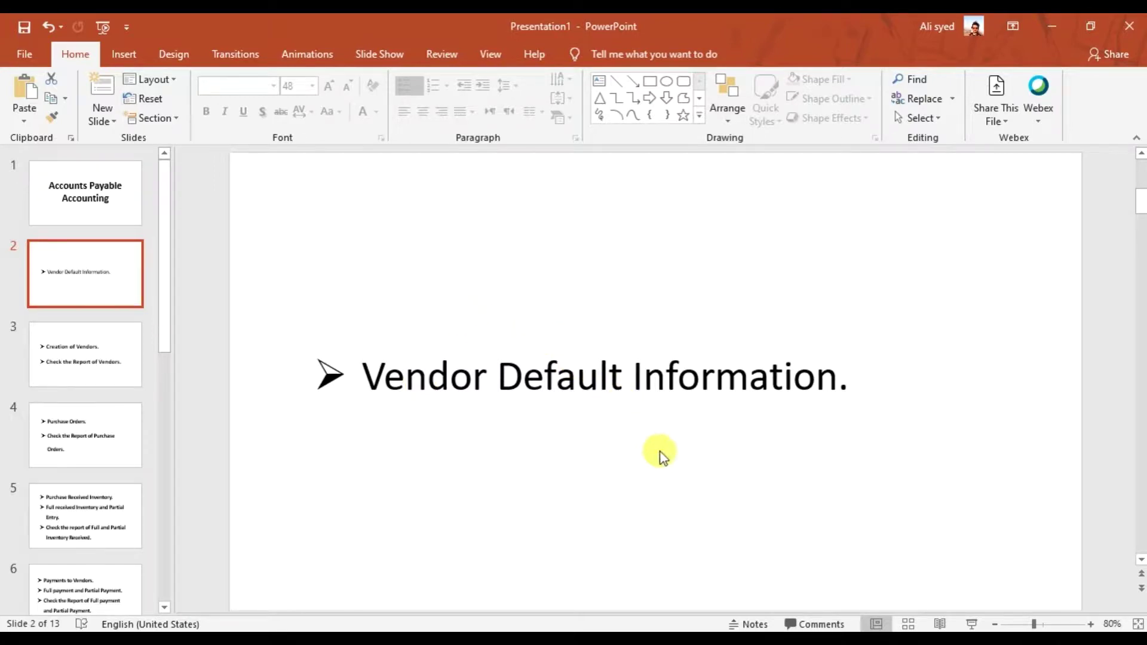
key(alt+Tab)
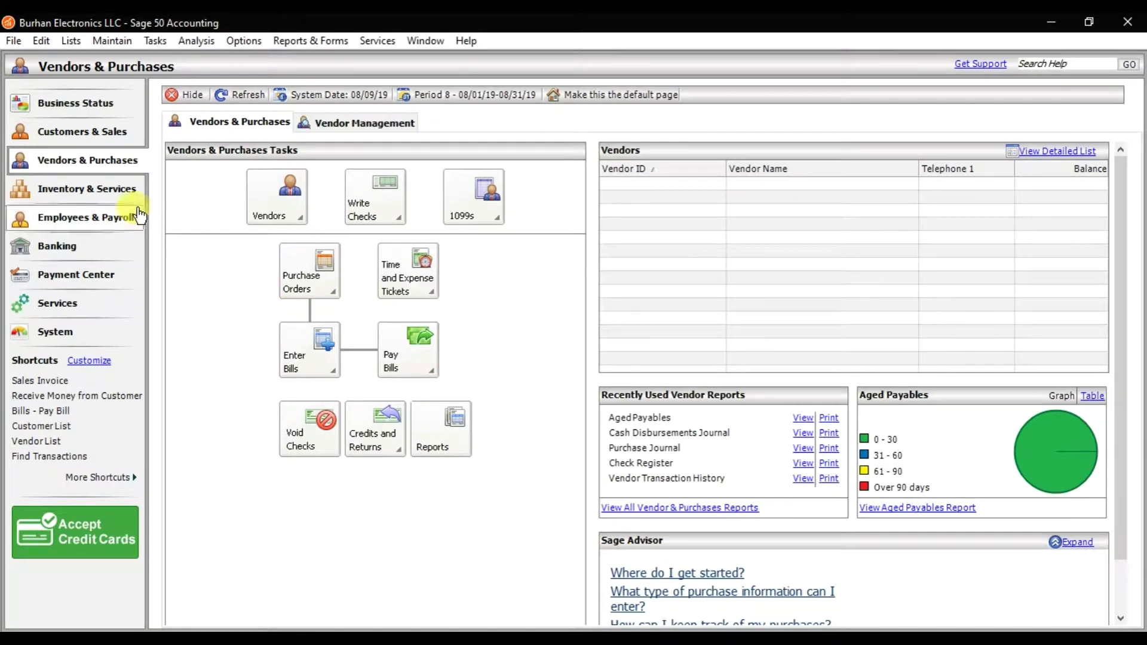
- Open Options > Default Information > Vendors and move the Vendor Defaults dialog into view
click(256, 41)
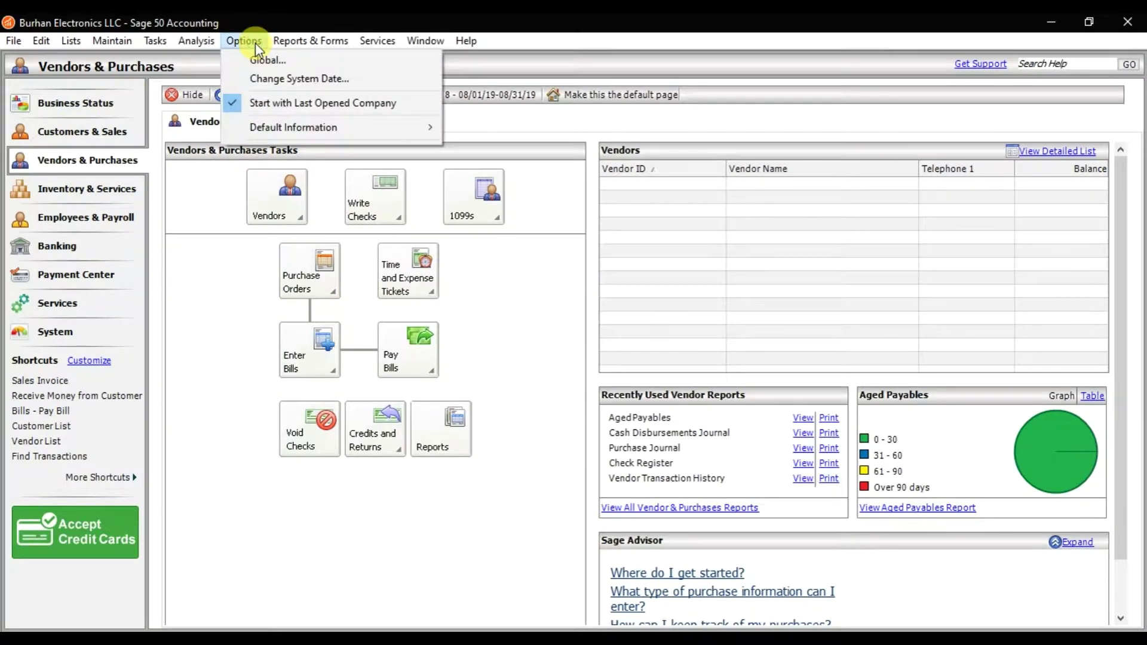
mouse_move(271, 126)
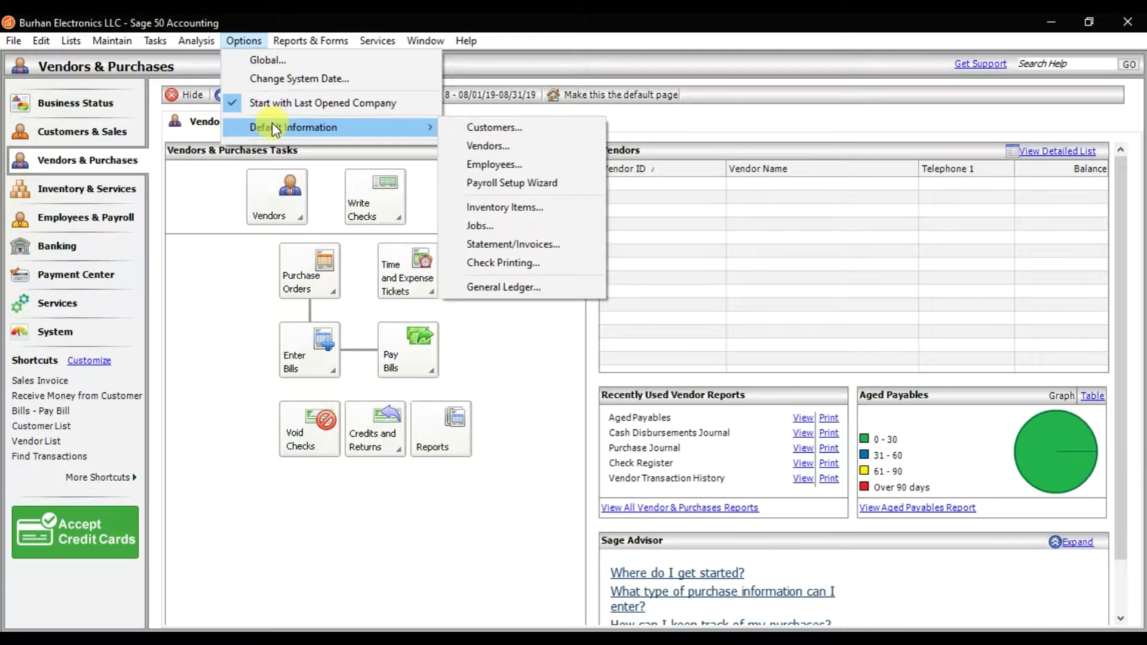
click(497, 148)
drag(436, 88, 663, 143)
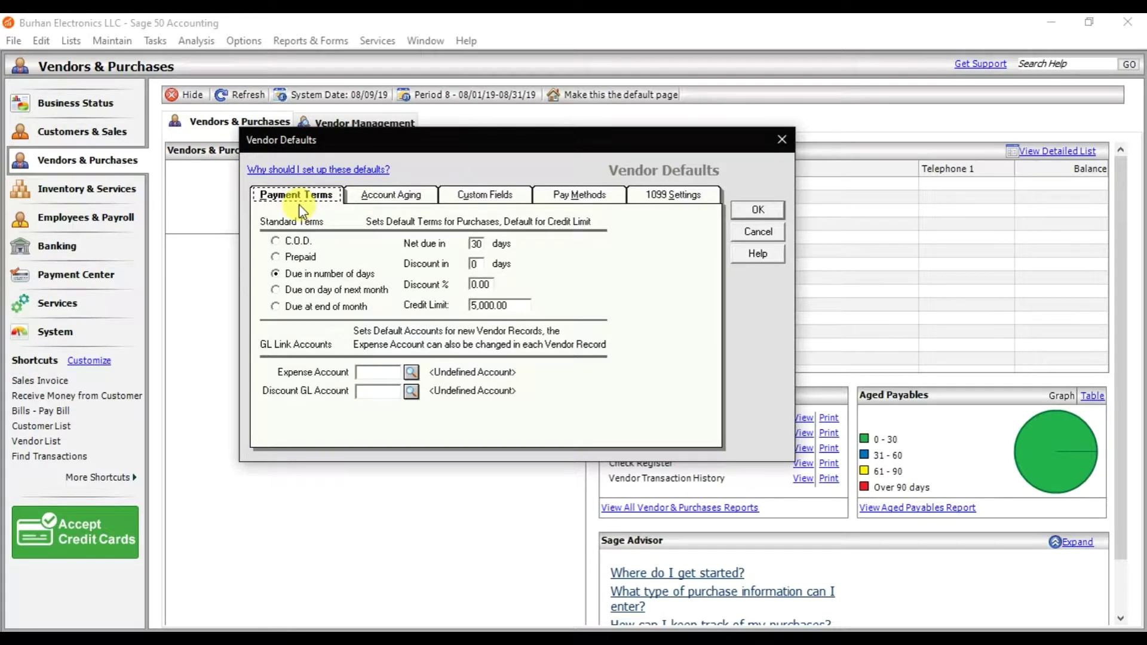
- Try the C.O.D. and Due in number of days terms, then bring up the Word requirements document
click(276, 241)
click(306, 275)
click(385, 627)
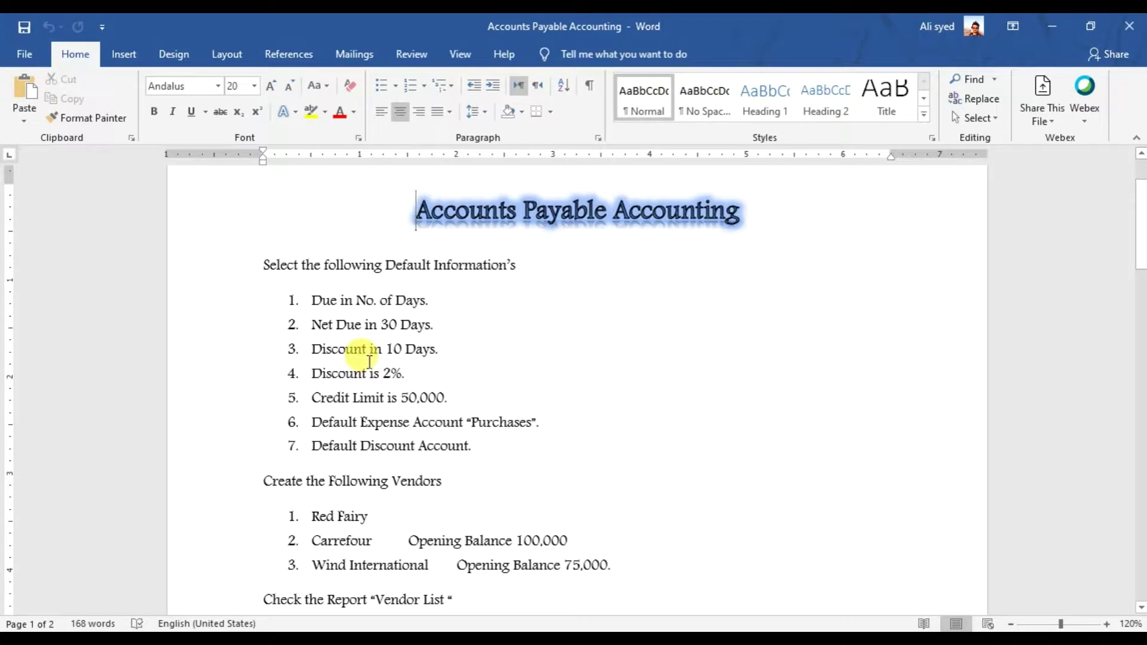
- Review the 2% discount and credit limit requirements, then return to Sage 50's Vendor Defaults
click(408, 373)
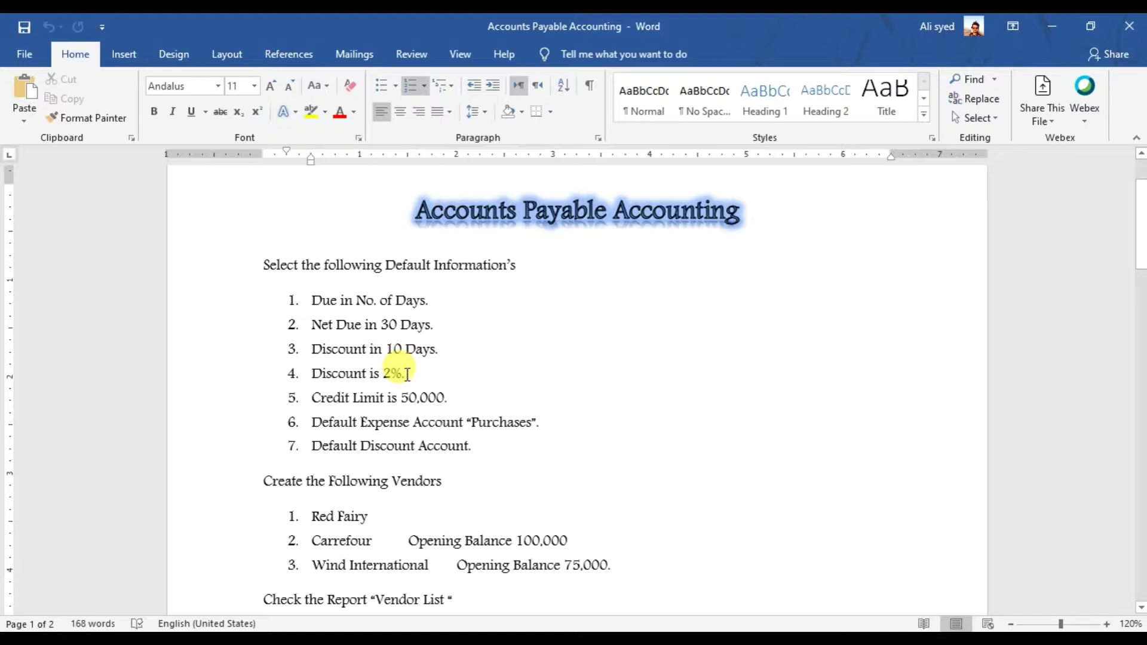
click(457, 398)
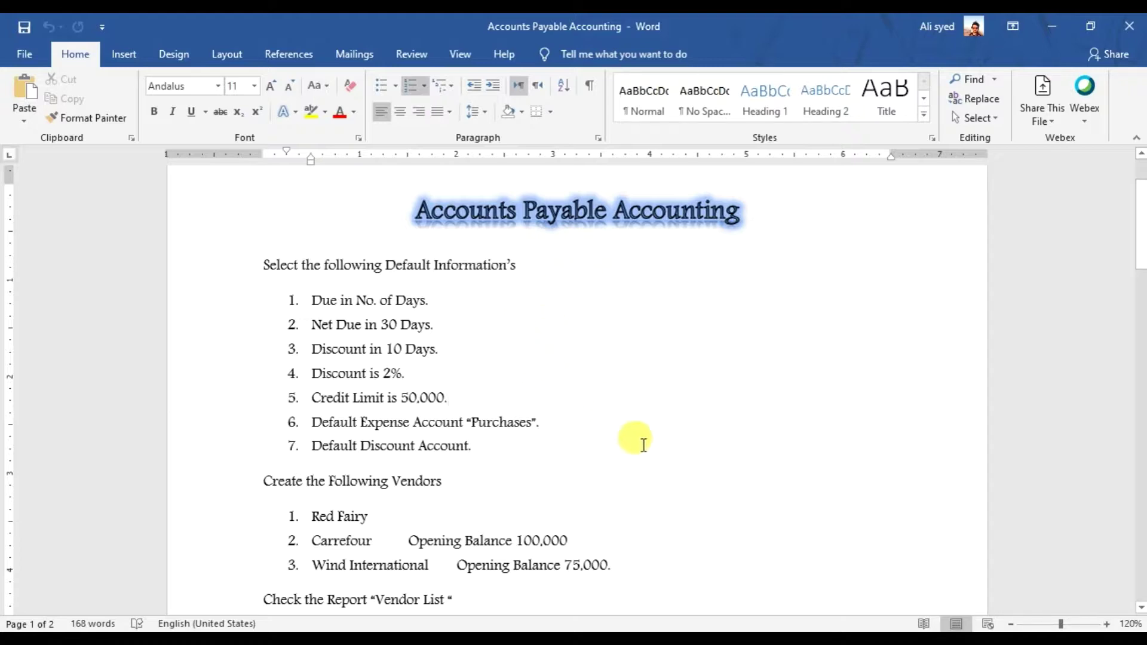
click(730, 628)
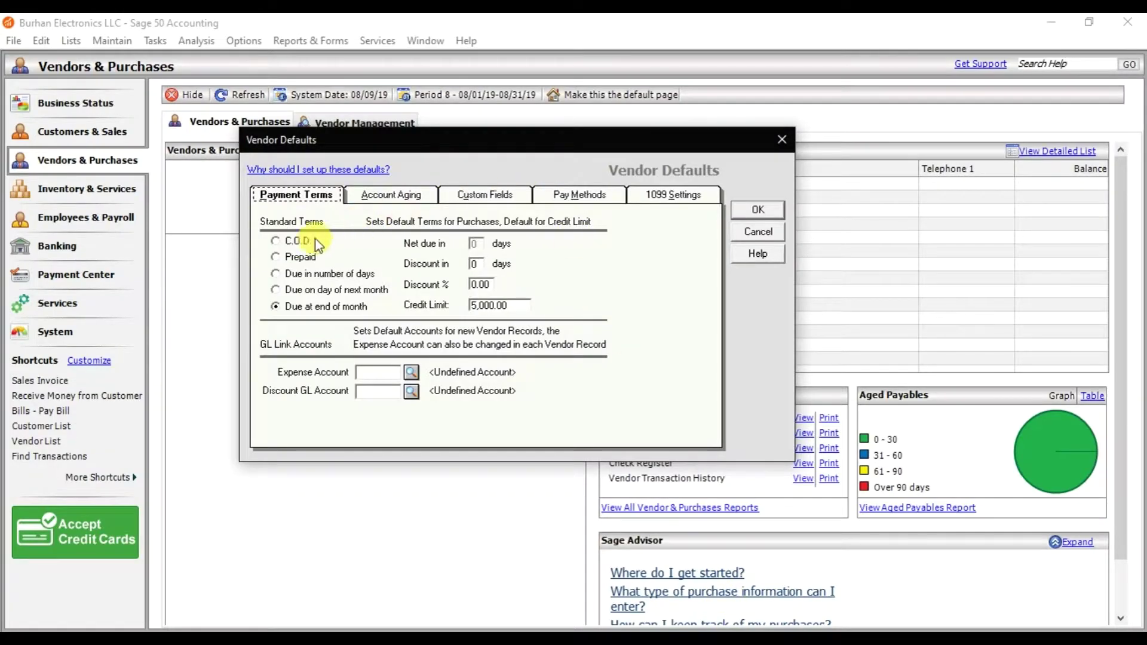
- Make vendor bills due in 30 days with a 10-day discount window
click(310, 276)
click(478, 243)
key(BackSpace)
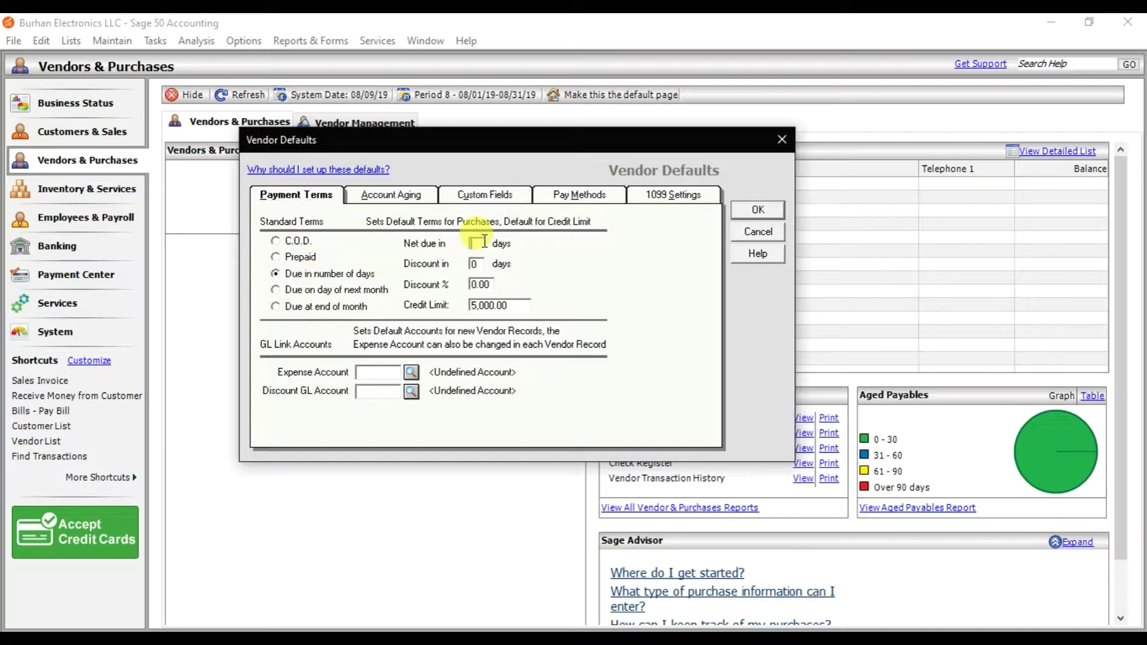
text(30)
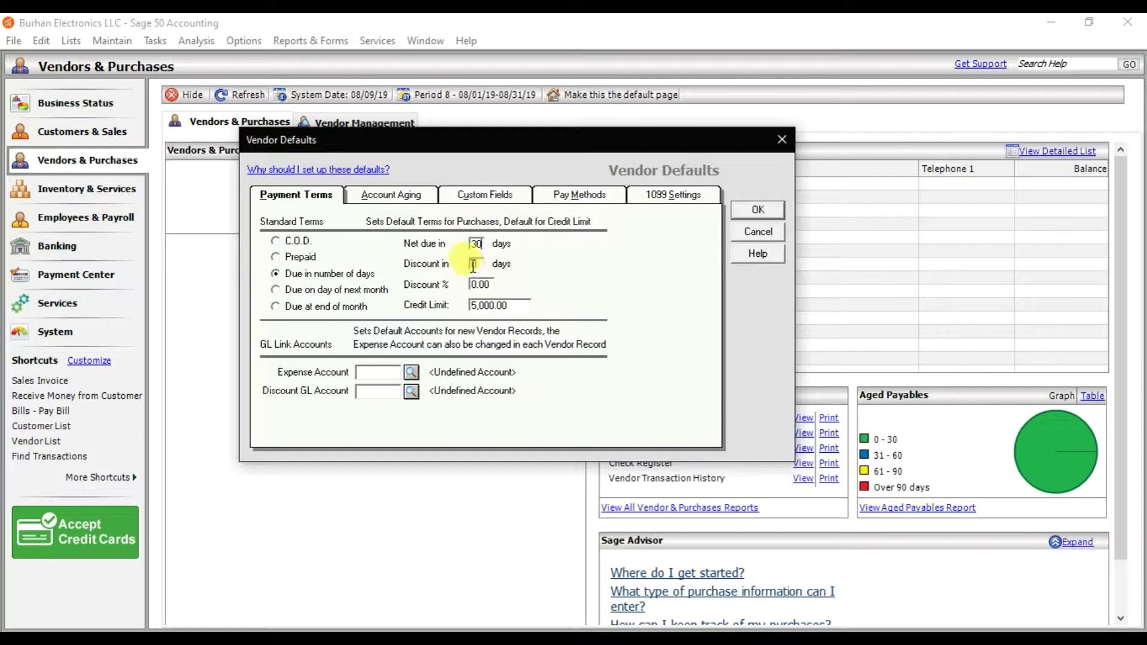
click(473, 265)
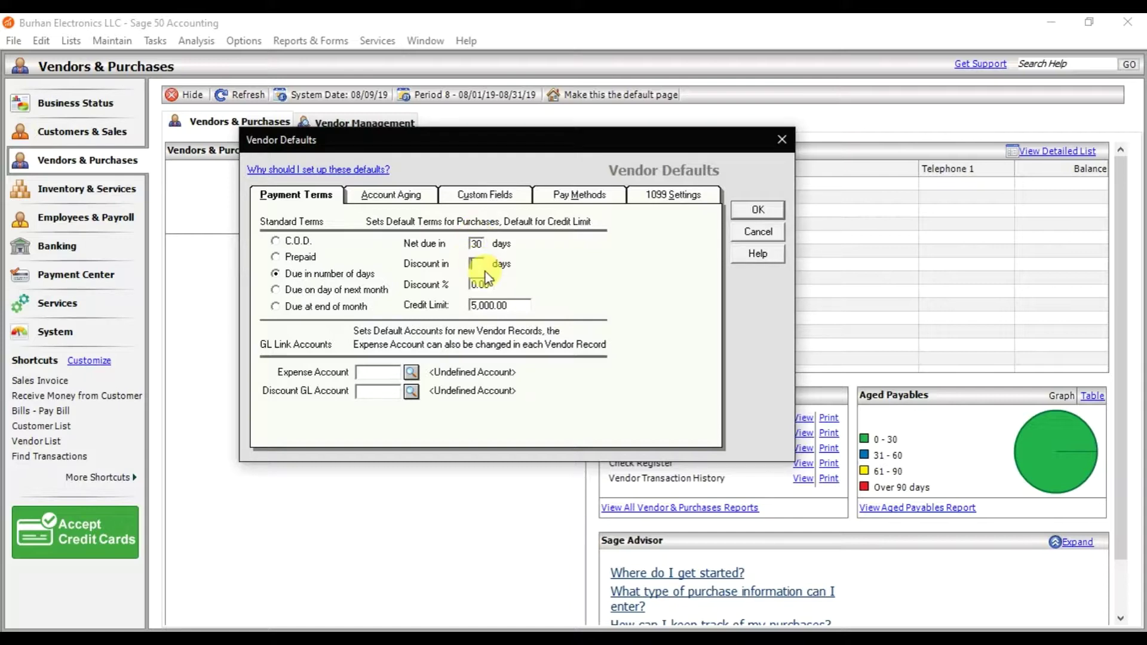
text(10)
- Set the discount to 2% and the vendor credit limit to 50,000
click(482, 285)
key(BackSpace)
key(BackSpace)
key(BackSpace)
key(BackSpace)
text(2)
click(519, 306)
key(BackSpace)
key(BackSpace)
key(BackSpace)
key(BackSpace)
key(BackSpace)
key(BackSpace)
key(BackSpace)
key(BackSpace)
text(50000)
click(376, 392)
click(372, 372)
- Set the default expense account to 501 Purchases Account
text(501)
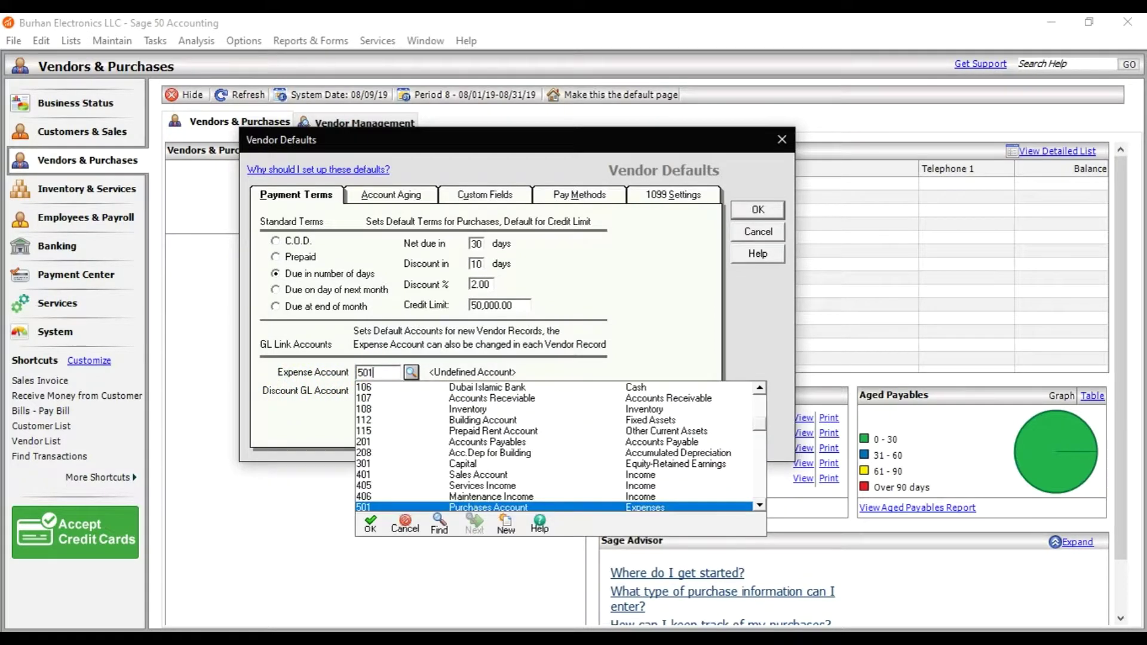
key(Tab)
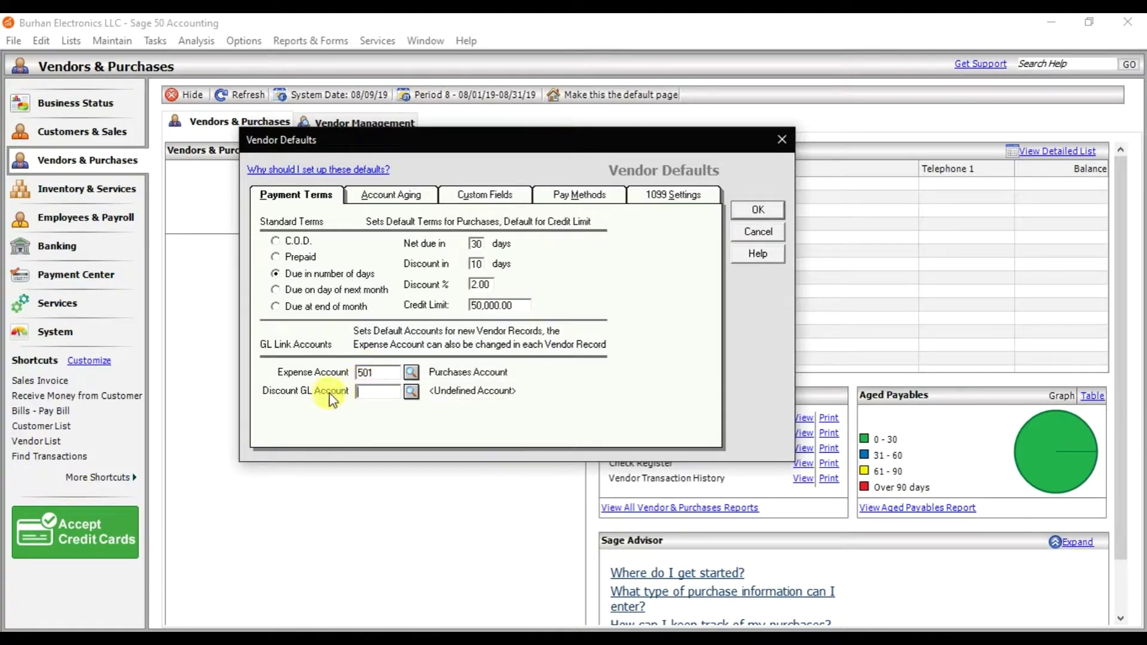
click(379, 392)
- Browse the account list for a discount GL account, then start a new account
click(411, 393)
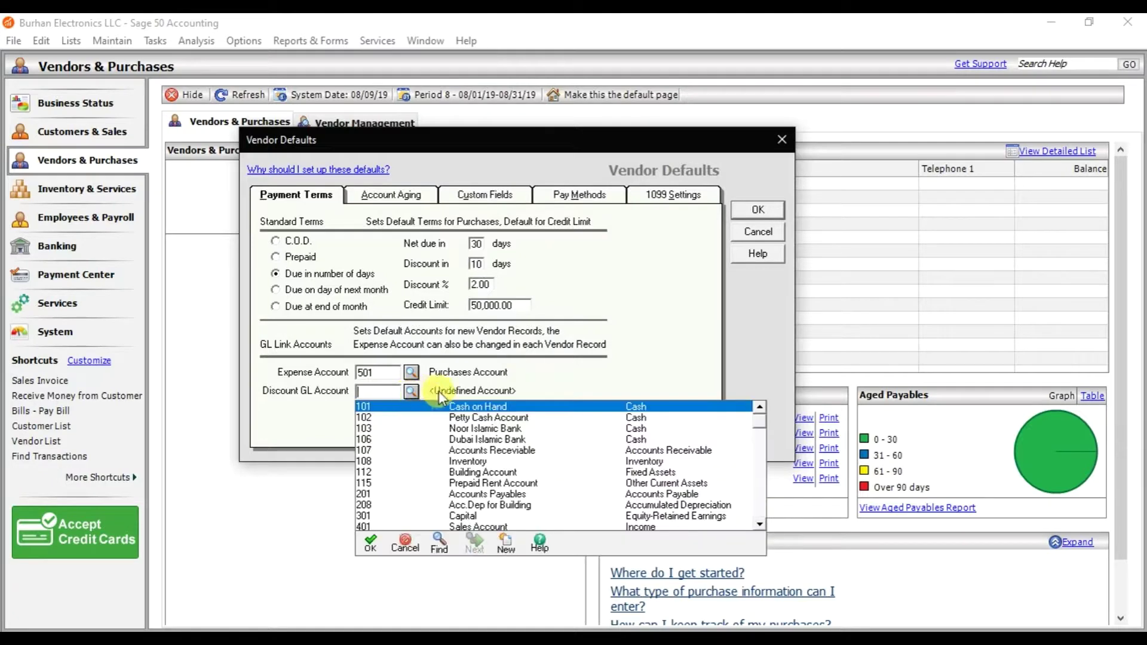
click(759, 527)
click(759, 526)
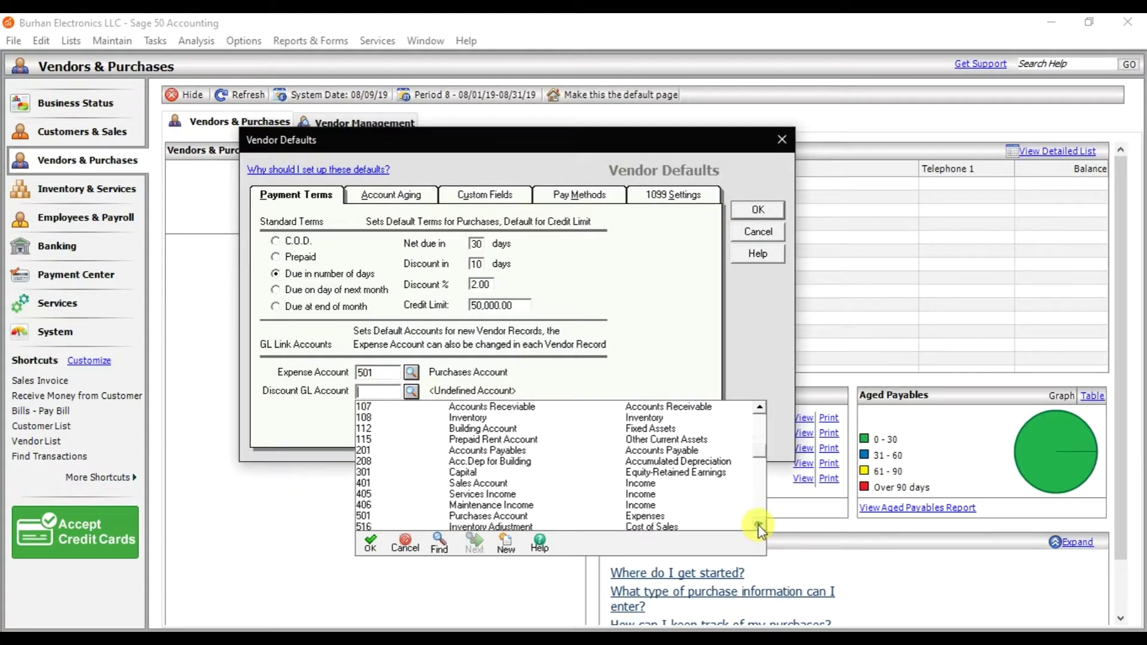
click(759, 527)
click(759, 527)
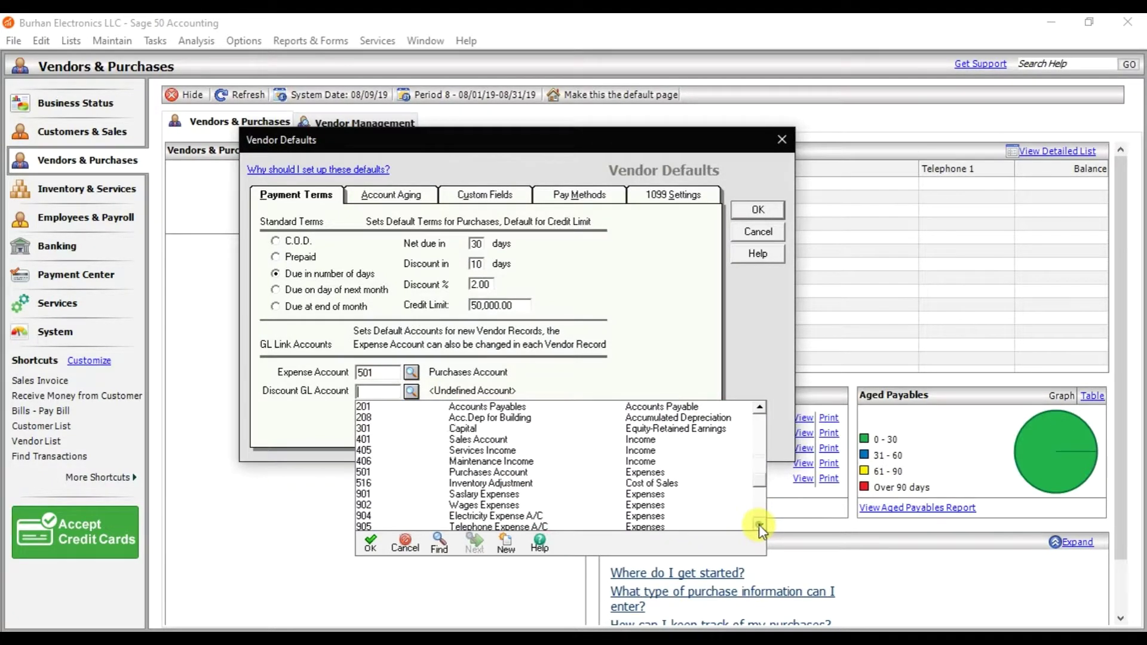
click(759, 526)
click(759, 526)
click(759, 526)
click(760, 526)
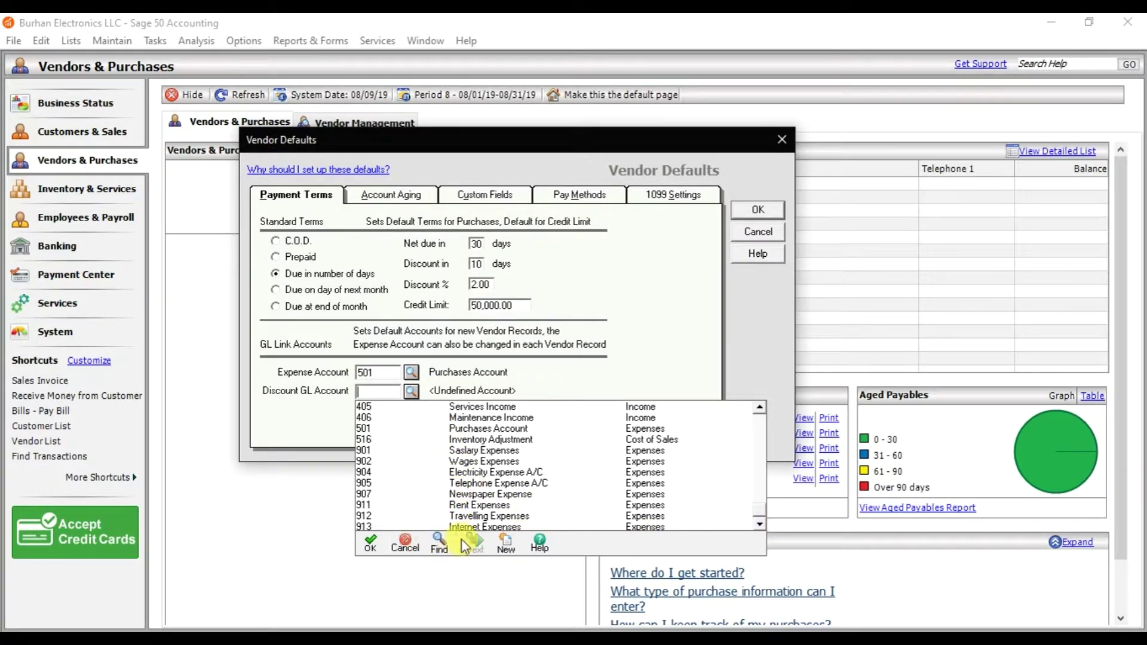
click(506, 543)
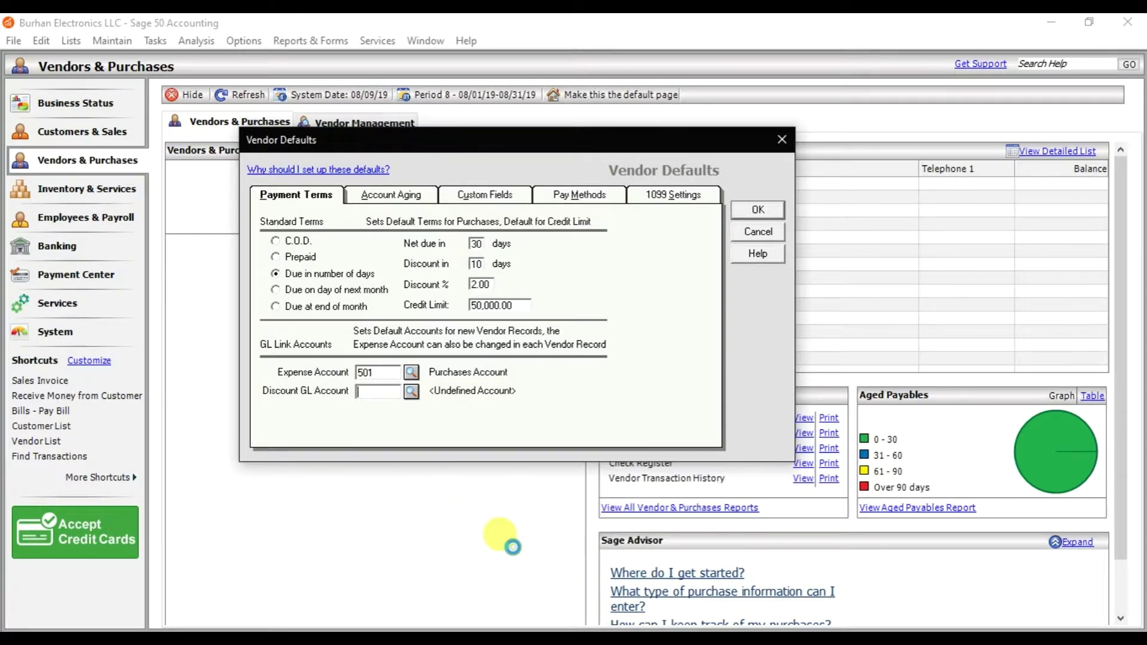
- Create Expenses account 914 'Purchase Discount', save it and return to Vendor Defaults
click(726, 282)
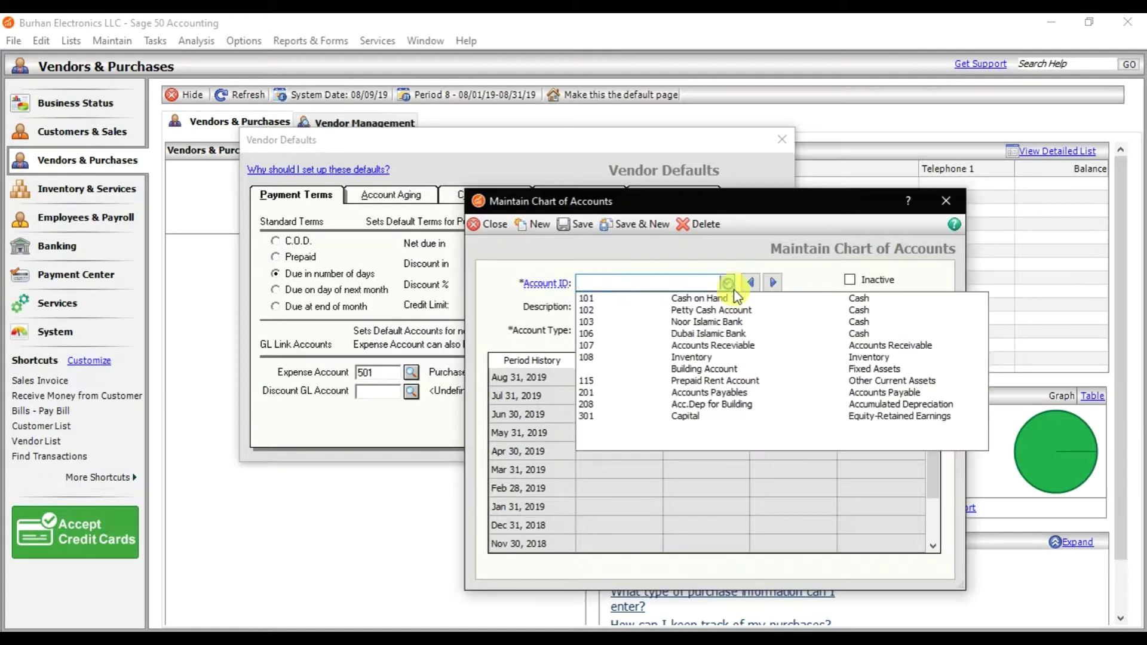
drag(980, 316, 977, 399)
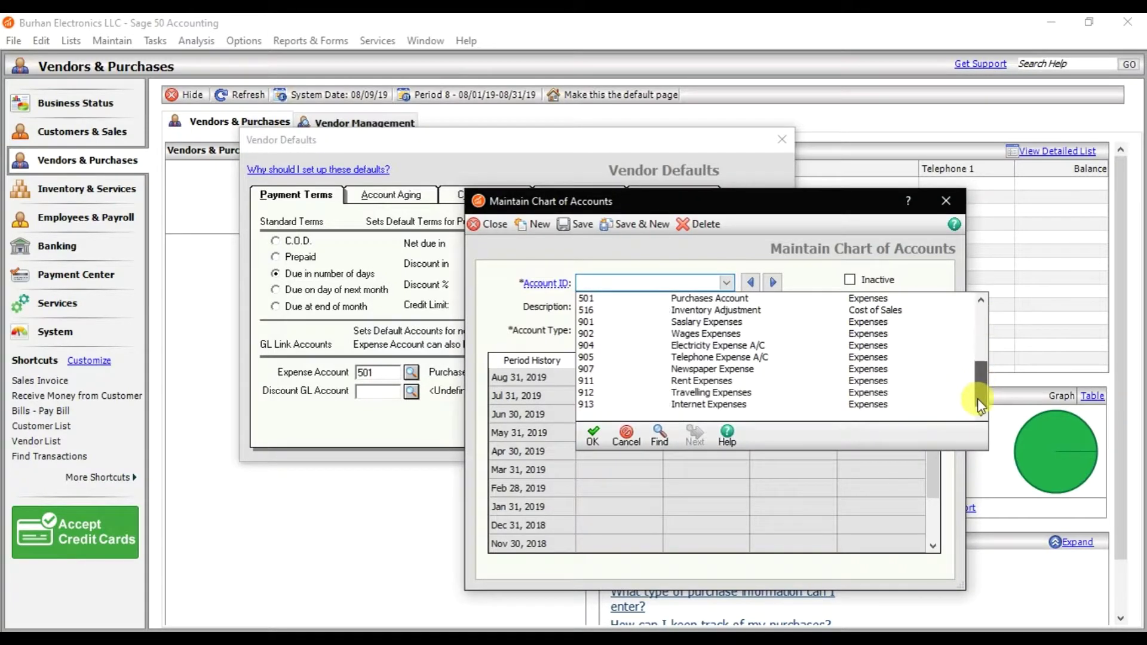
text(91)
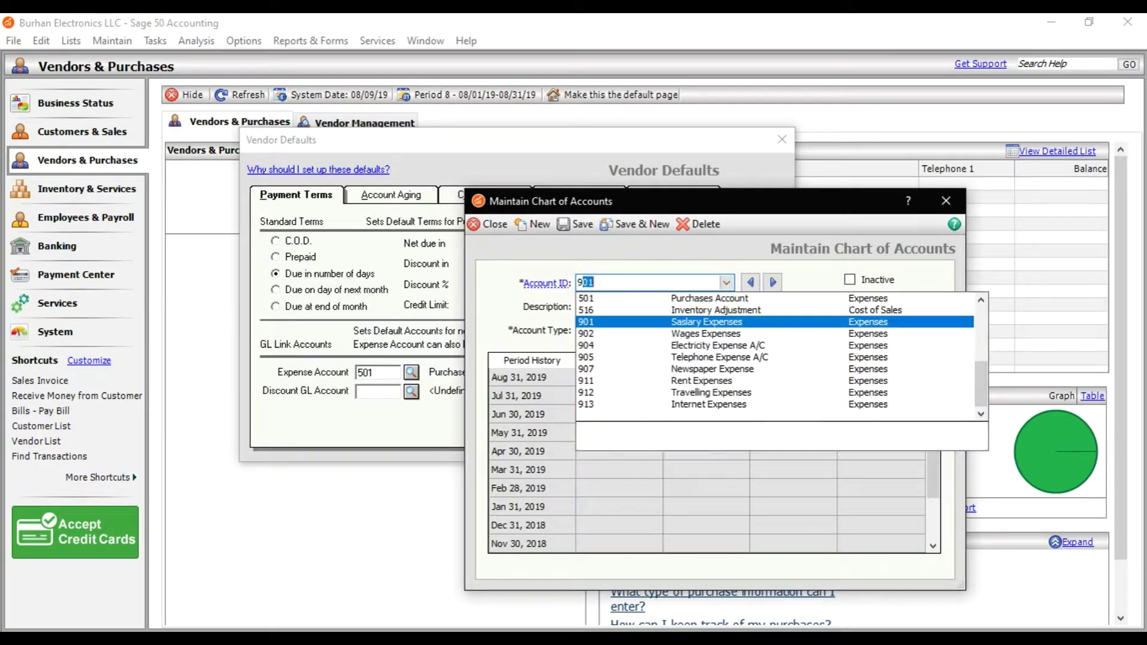
text(4)
key(Tab)
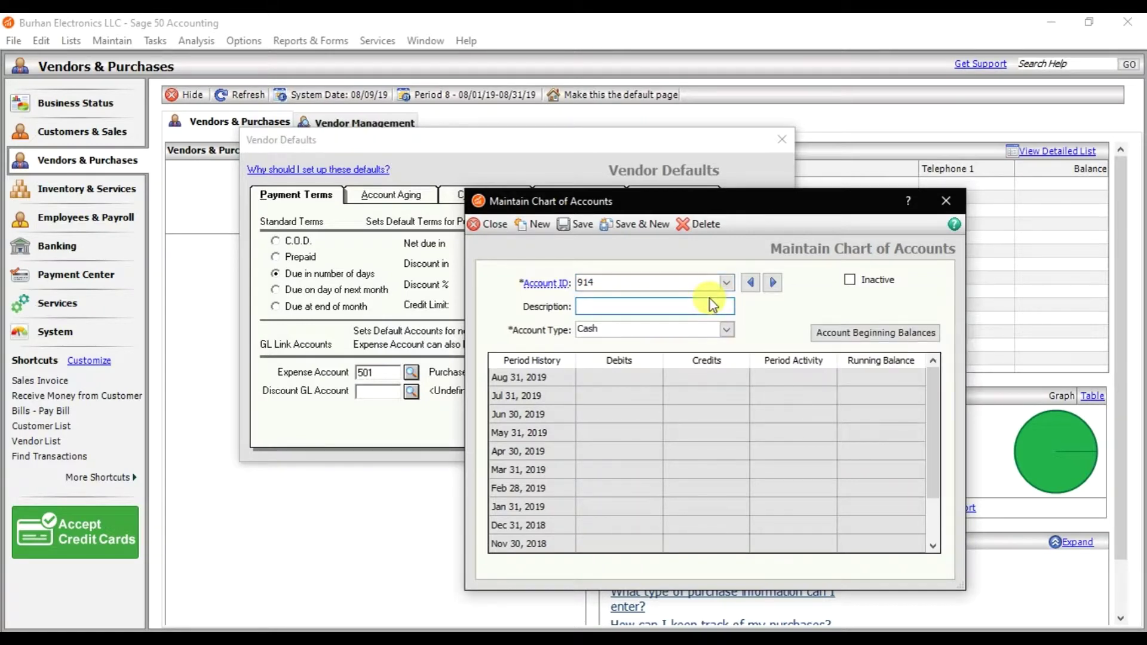
text(Purchase Discount)
click(725, 331)
drag(730, 360, 694, 373)
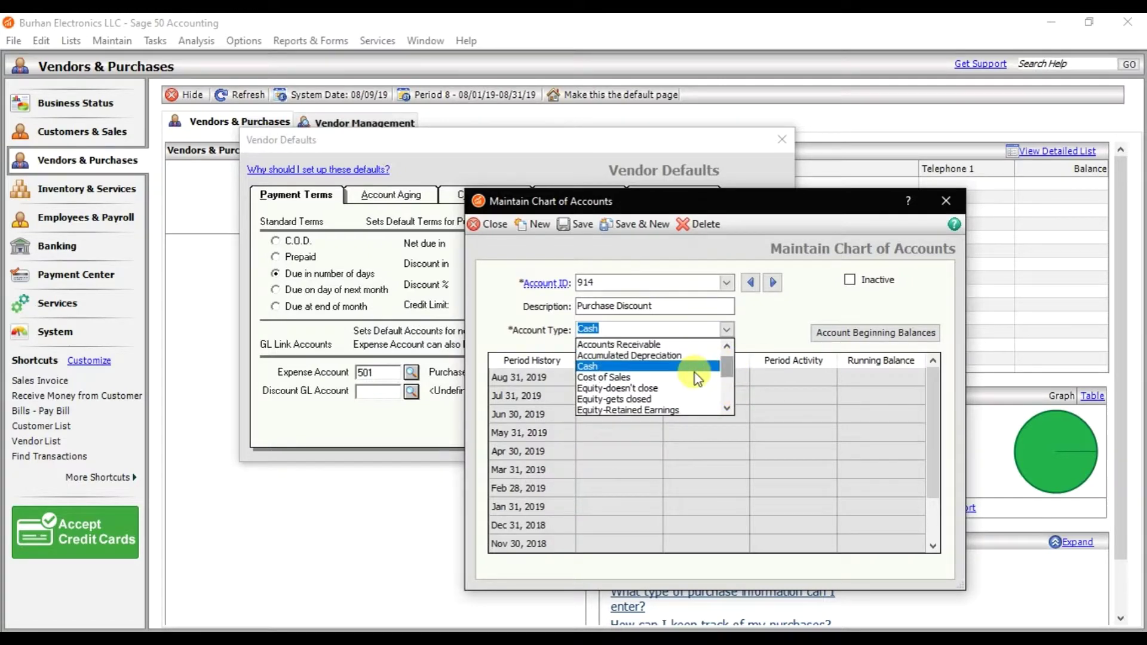
scroll(670, 381, down, 1)
click(636, 389)
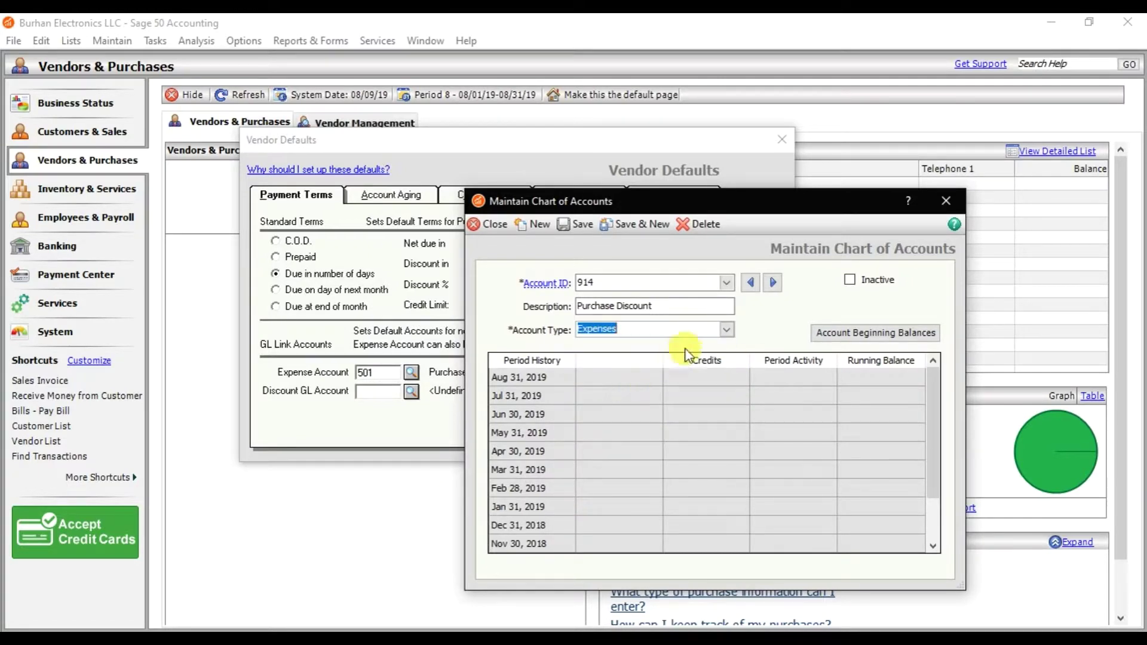
click(585, 233)
click(496, 229)
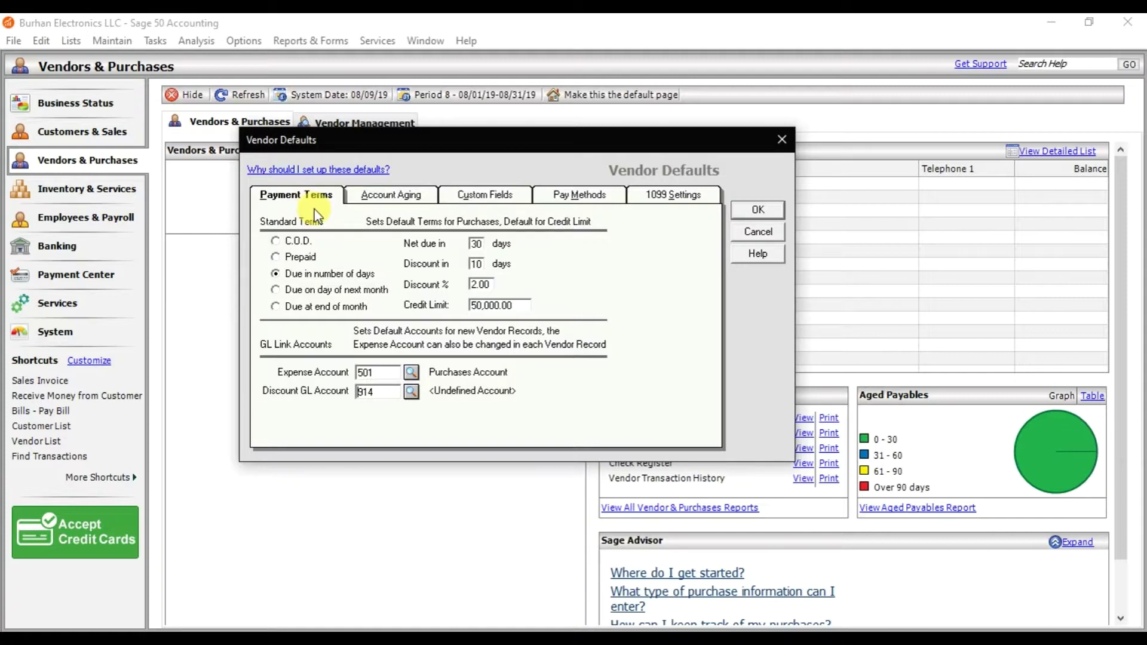
- Review the Account Aging settings (aging by due date), then view the Custom Fields labels
click(378, 203)
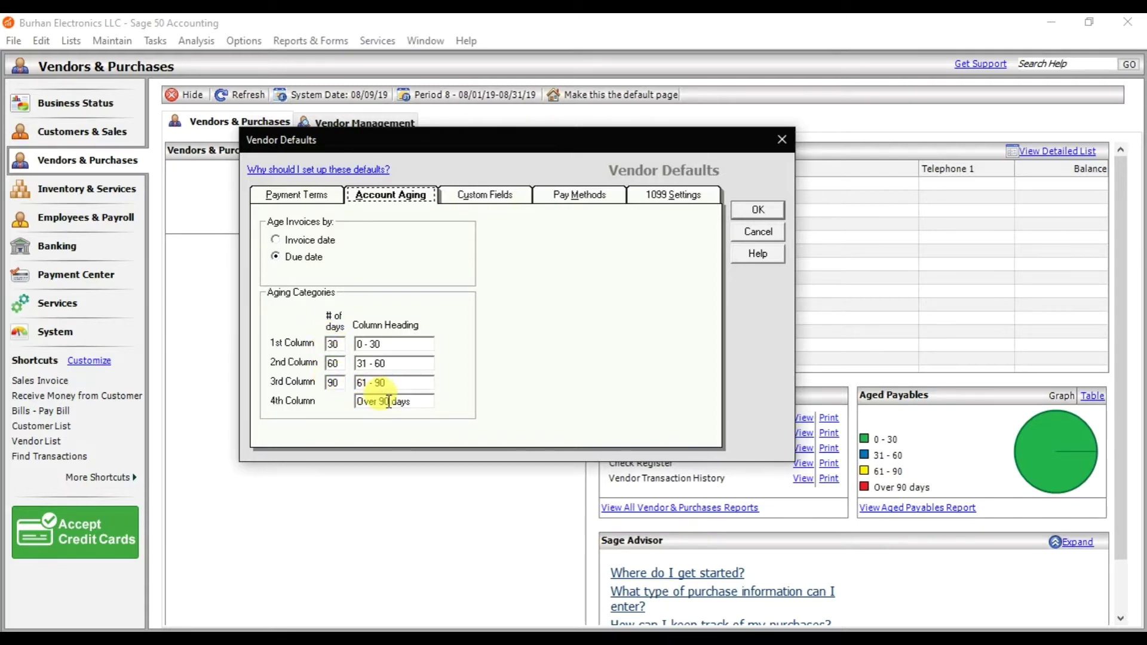
click(498, 206)
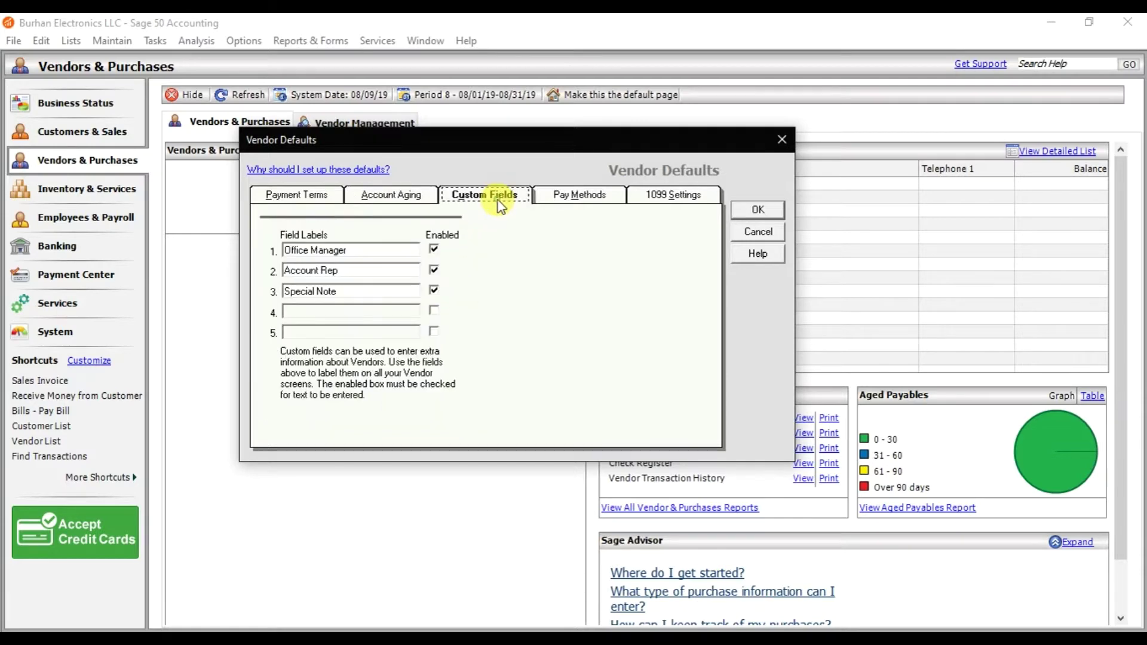
- Inspect the custom field labels, toggling field 4's Enabled box on and back off, then view Pay Methods
click(397, 253)
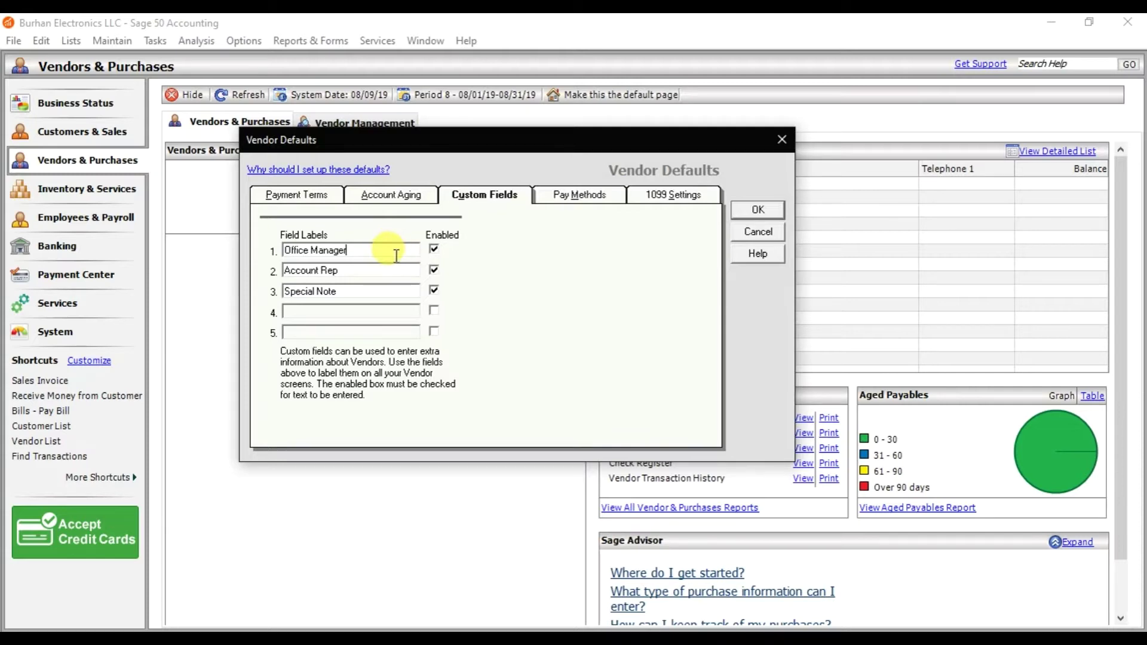
click(383, 291)
click(434, 313)
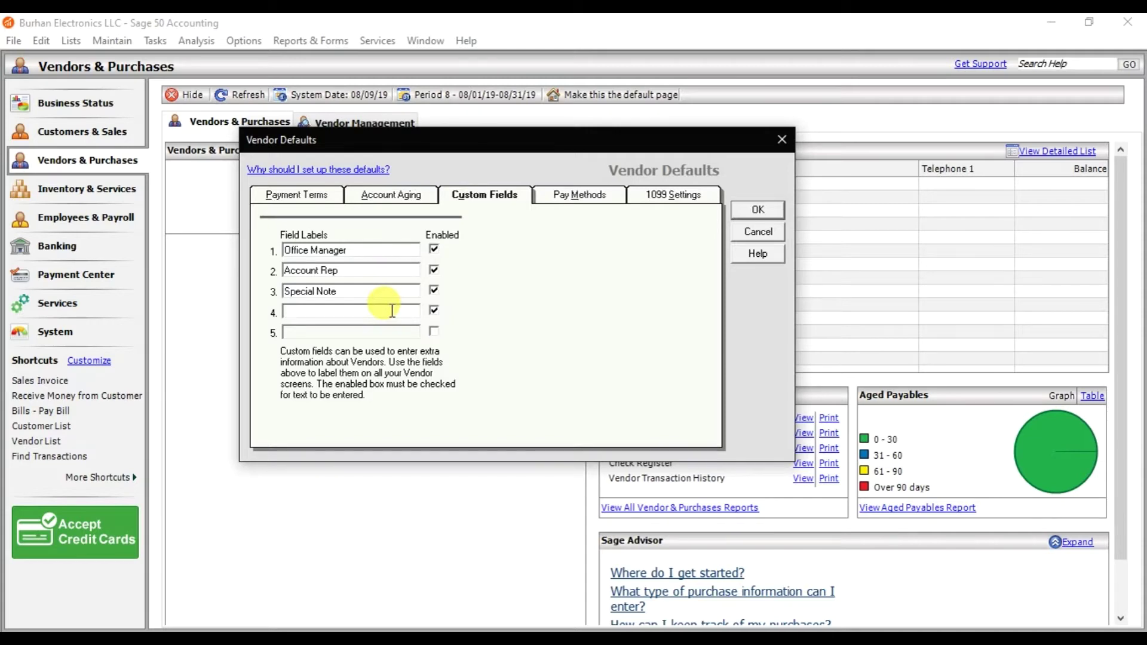
click(435, 313)
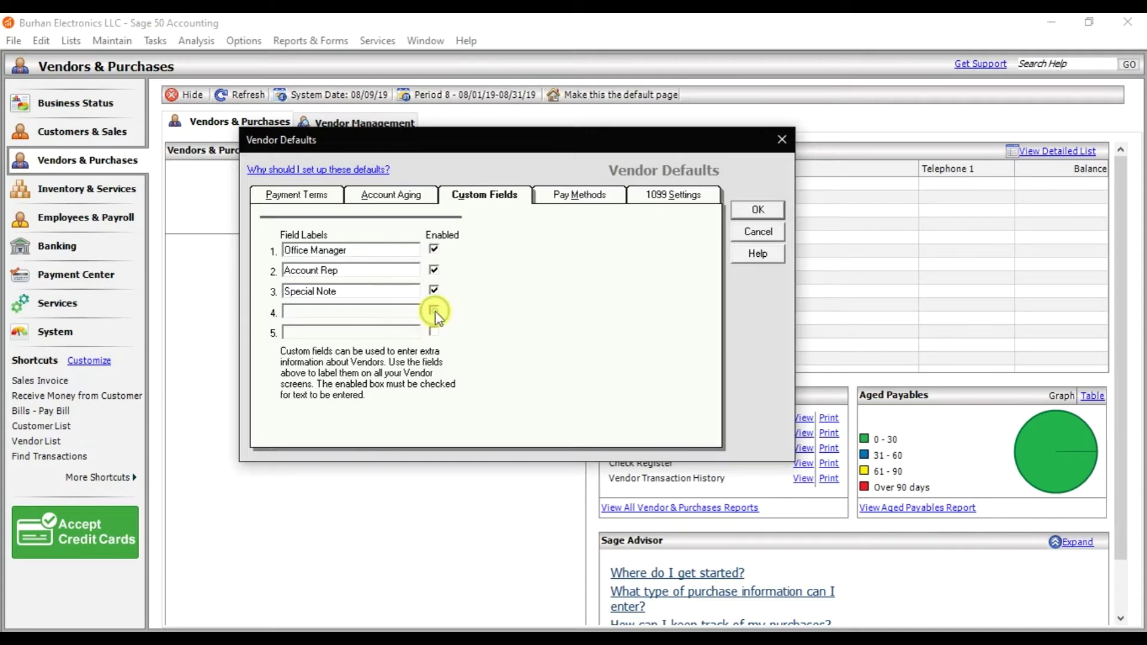
click(570, 198)
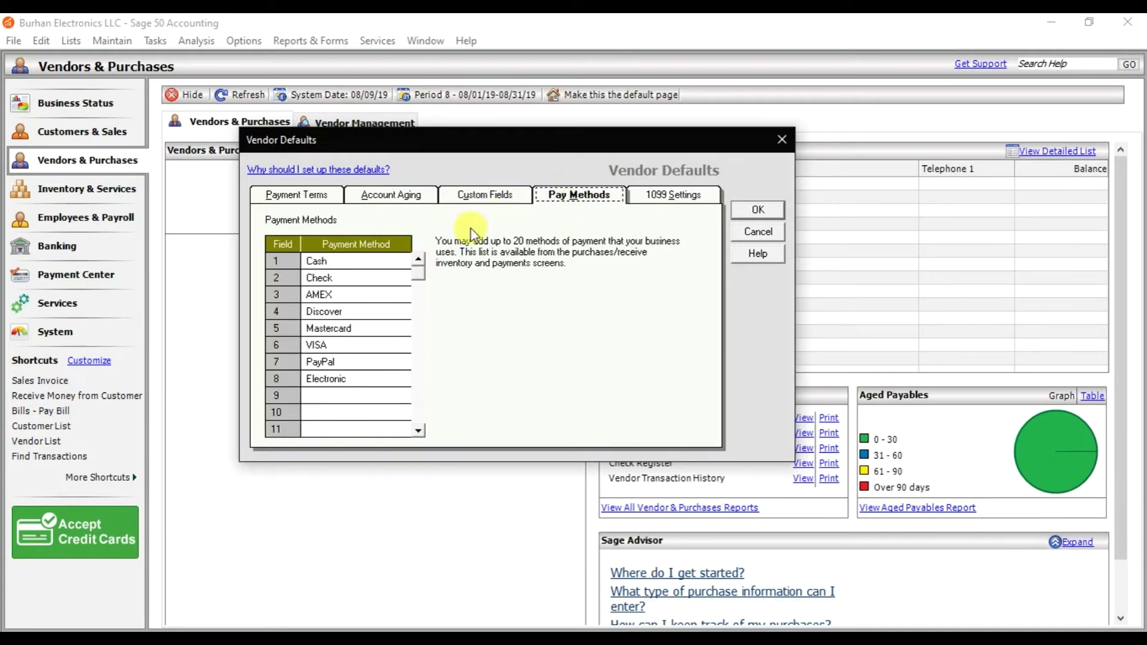
- Look through the Cash, Check and AMEX payment methods, then view the 1099 Settings
click(385, 263)
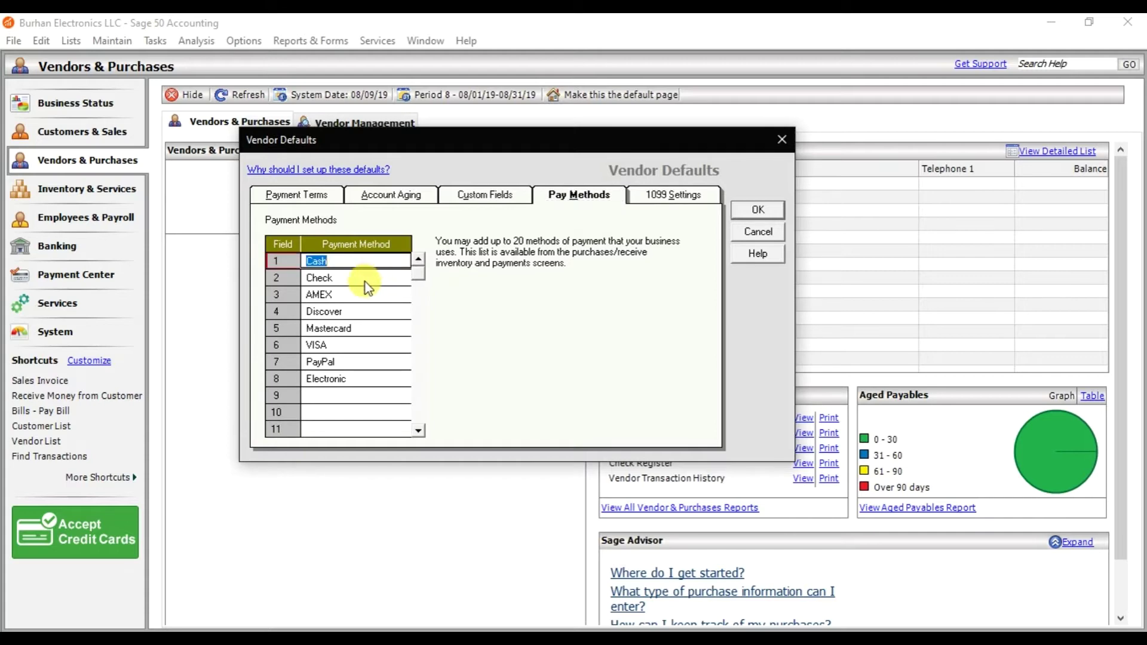
click(366, 279)
click(364, 295)
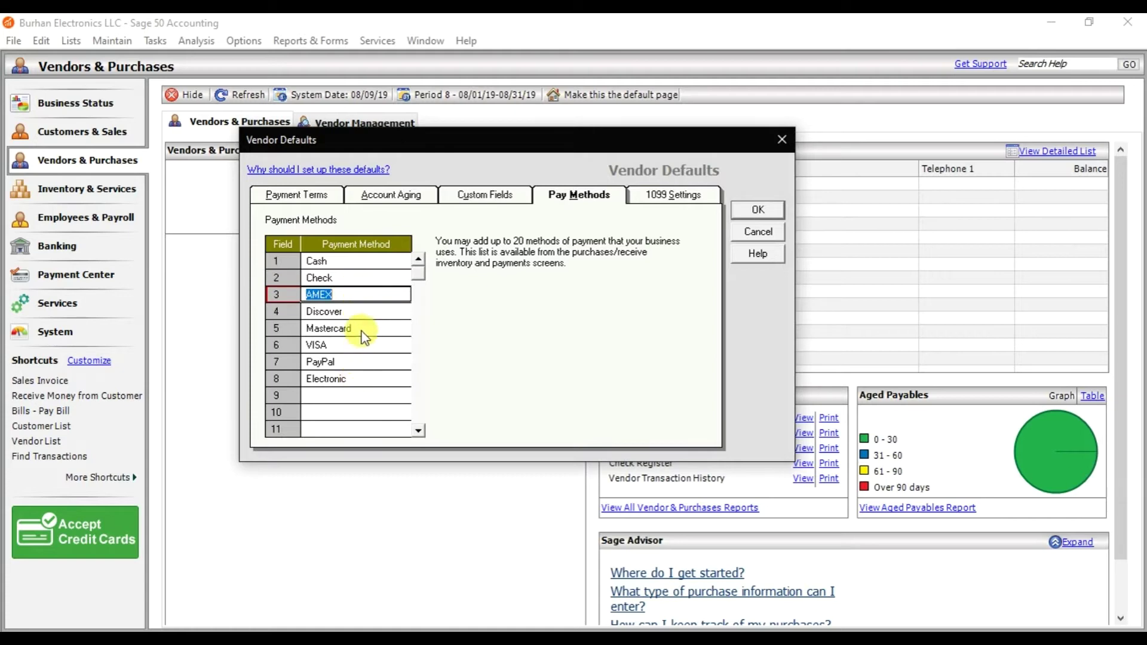
click(372, 261)
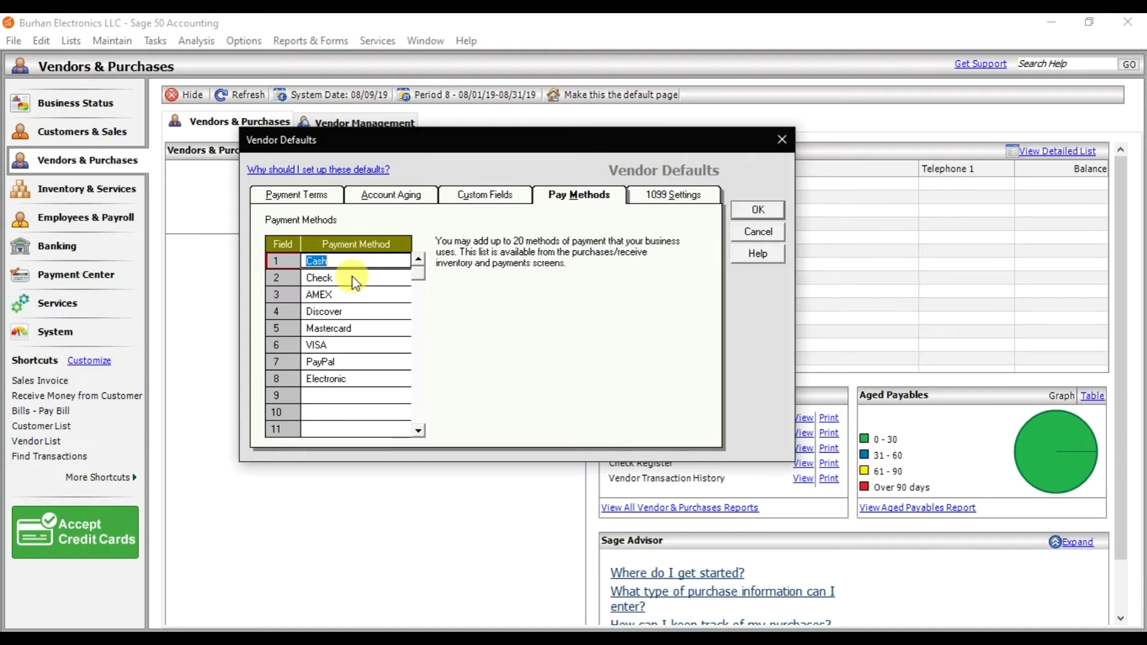
click(354, 278)
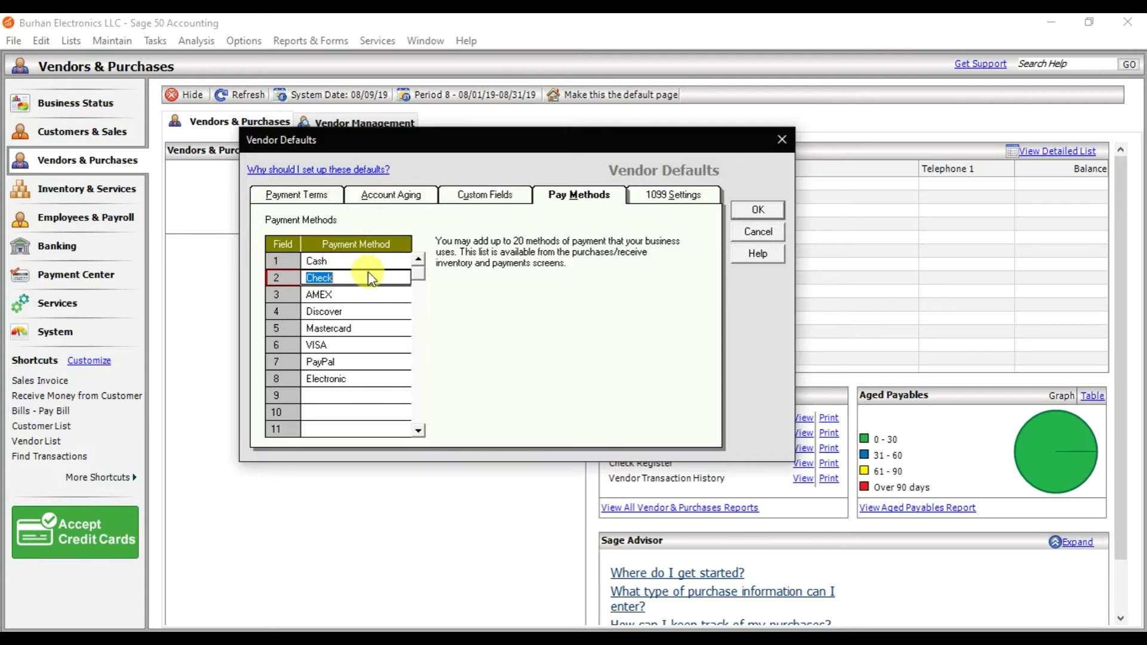
click(670, 202)
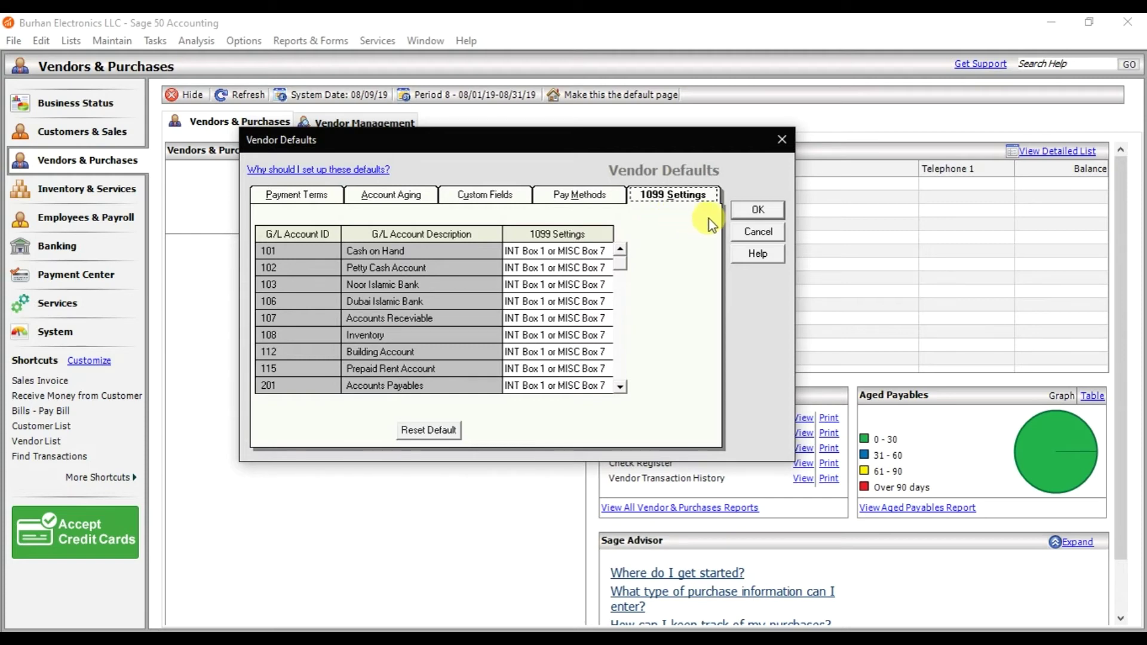
- Accept the vendor defaults (net 30 days, 2% in 10 days, 50,000 limit, accounts 501/914)
click(757, 210)
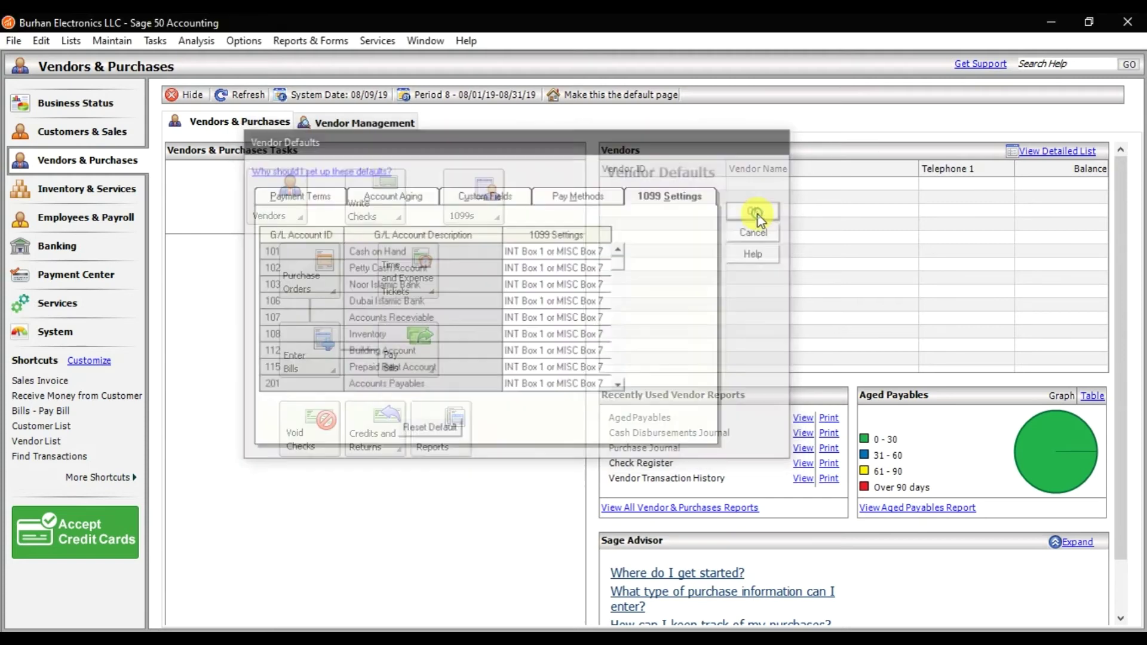